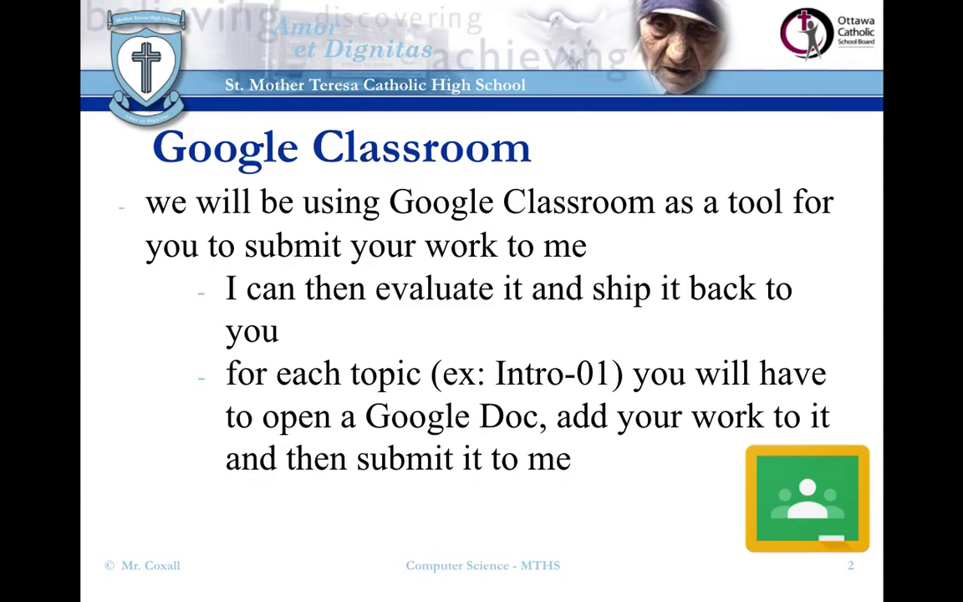
pyautogui.press('Right')
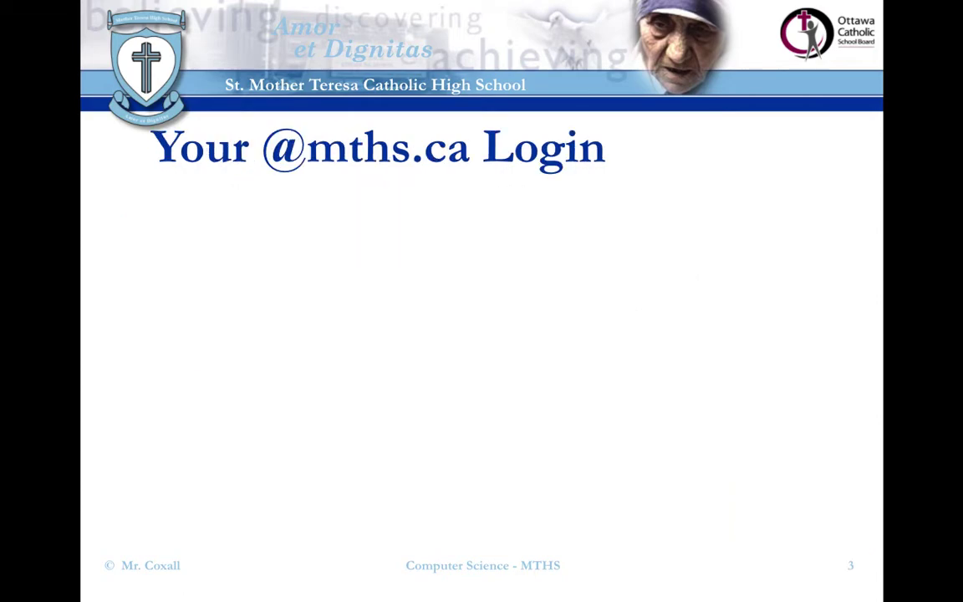
pyautogui.press('Escape')
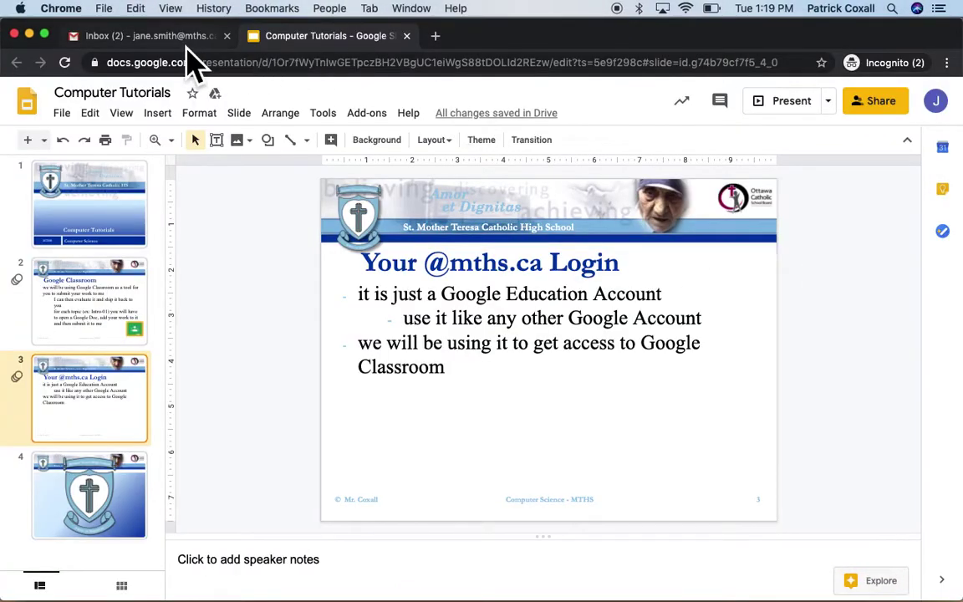
# Load classroom.google.com in a new tab using the address-bar autocomplete.
pyautogui.click(151, 36)
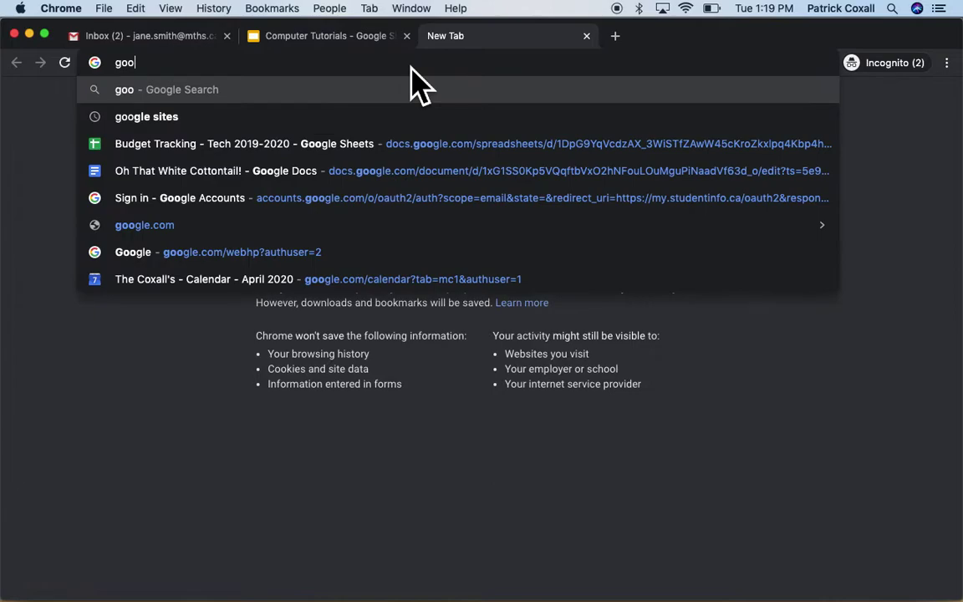
pyautogui.press('BackSpace')
pyautogui.press('BackSpace')
pyautogui.press('BackSpace')
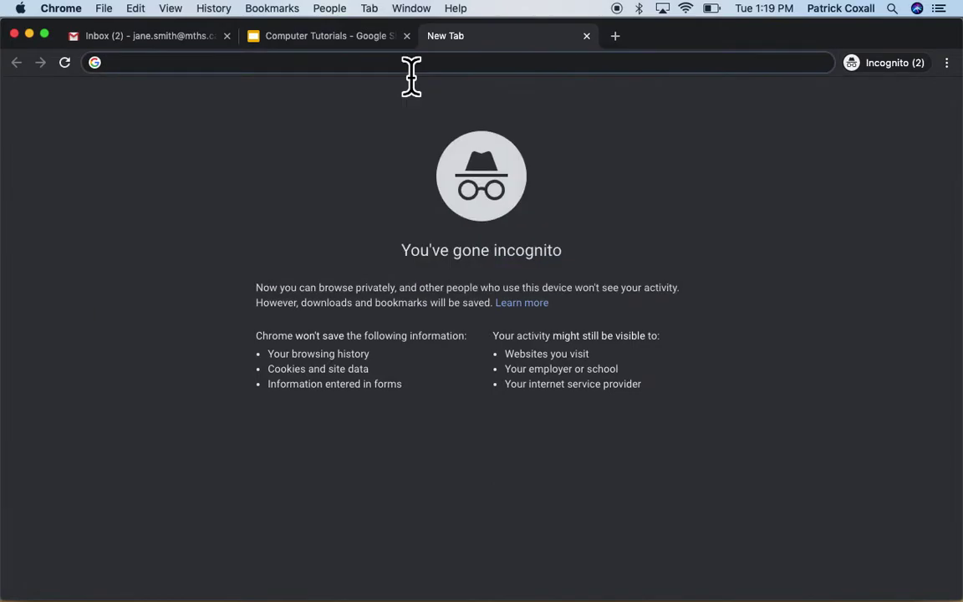
pyautogui.write('cla')
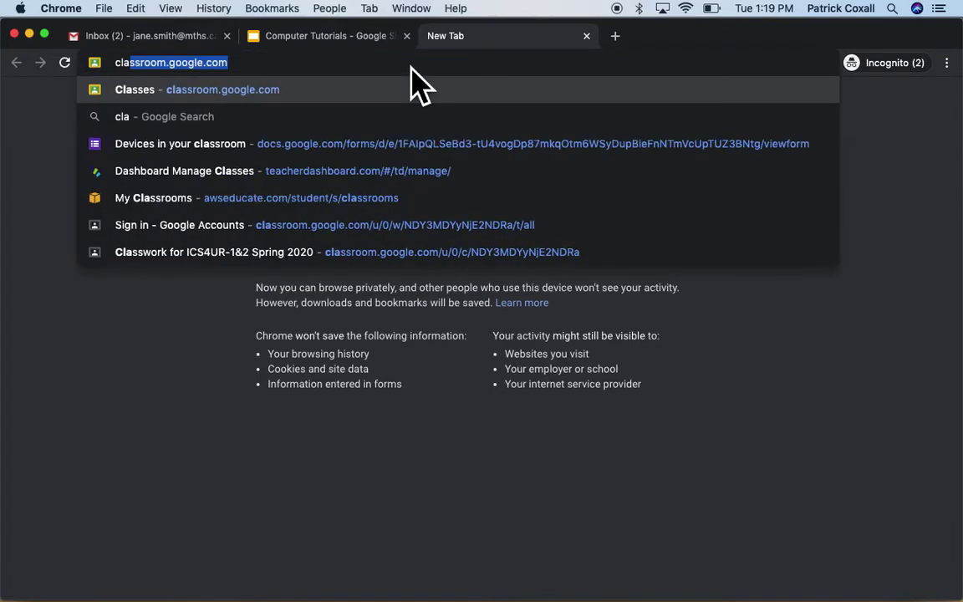
pyautogui.press('Right')
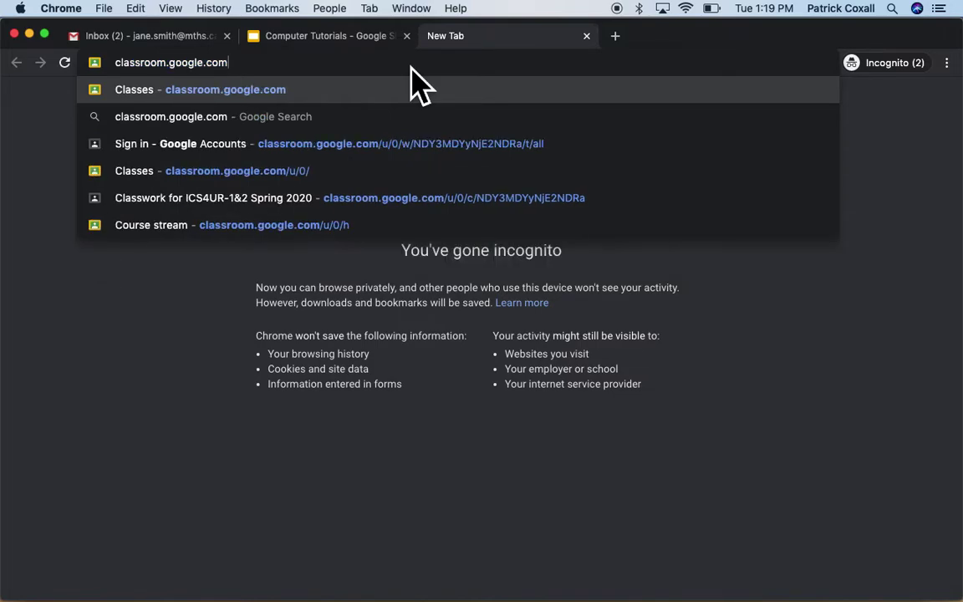
pyautogui.press('Return')
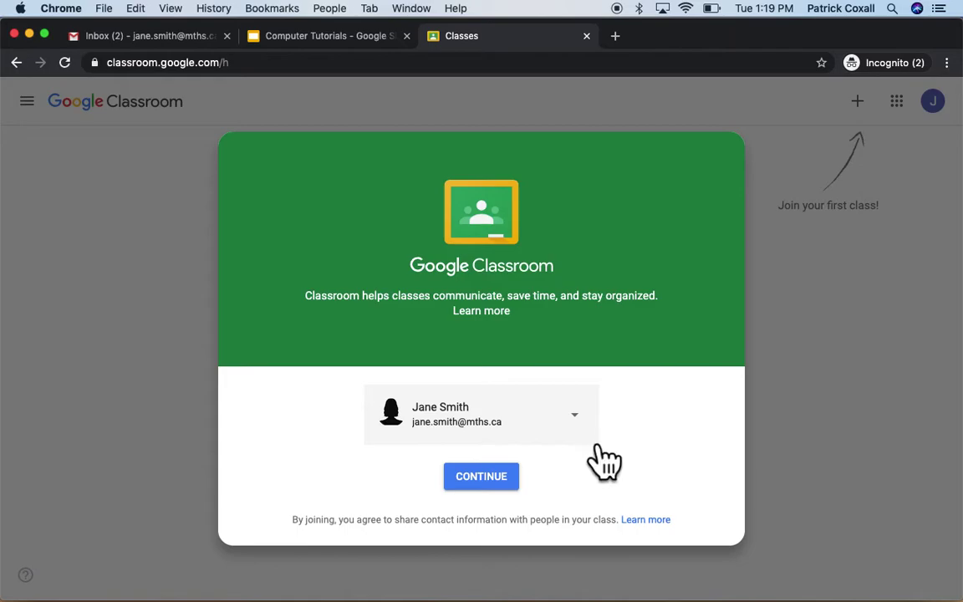
# Continue with the school account, choose the student role, and start joining a class by code.
pyautogui.click(499, 482)
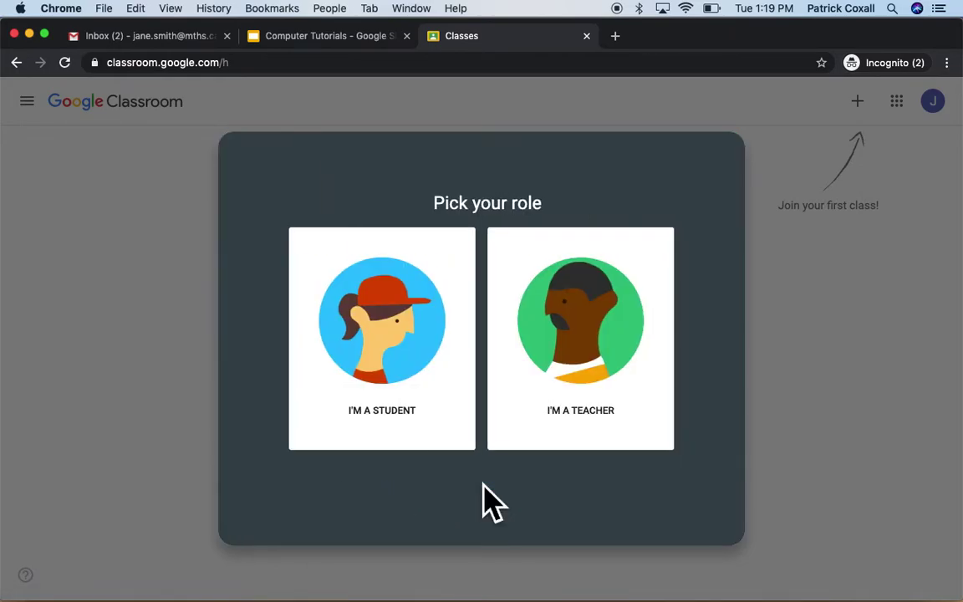
pyautogui.click(393, 358)
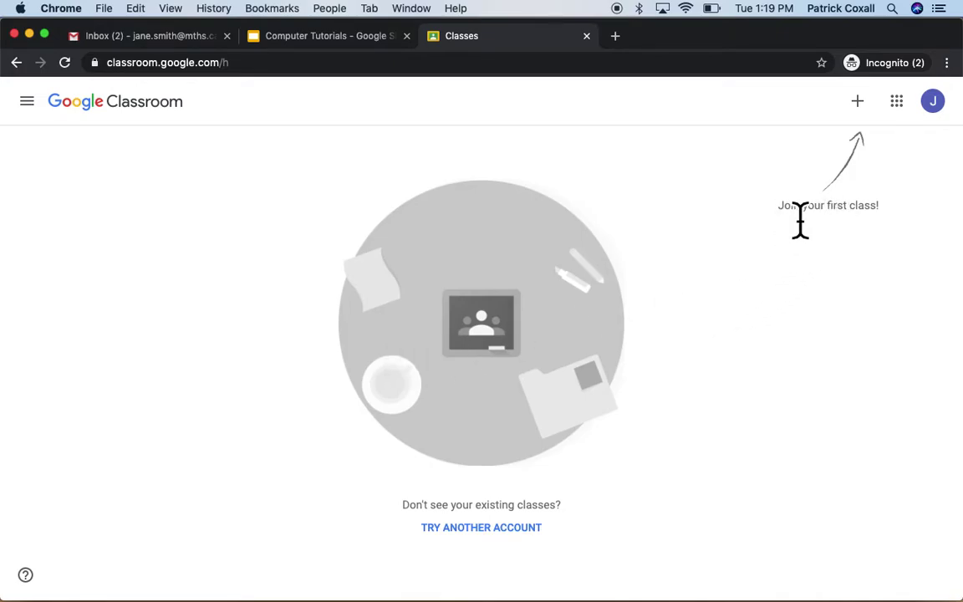
pyautogui.click(871, 112)
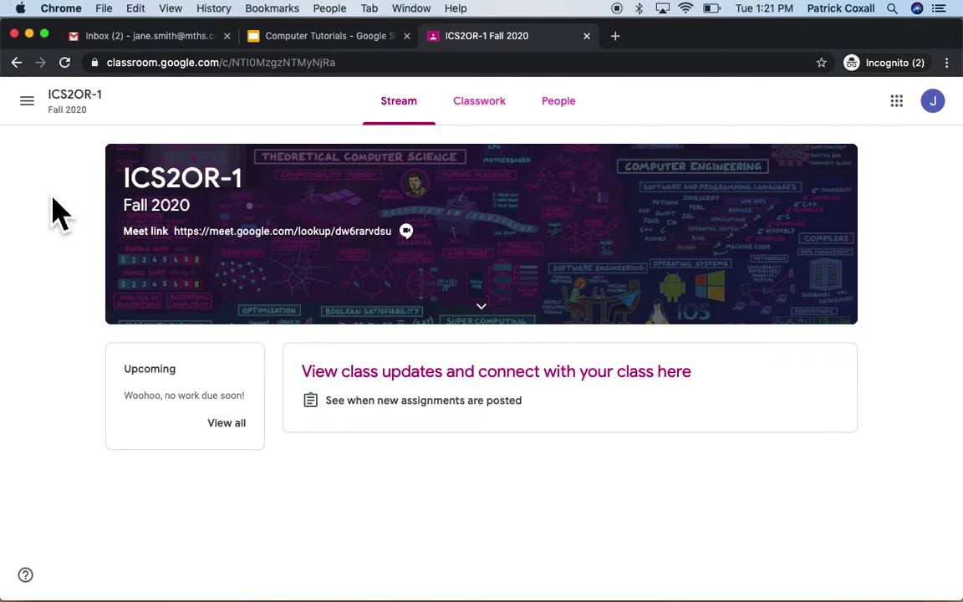
# Open ICS2OR-1's Classwork, dismiss the topic filters tip, and expand the Intro-01 assignment.
pyautogui.click(506, 121)
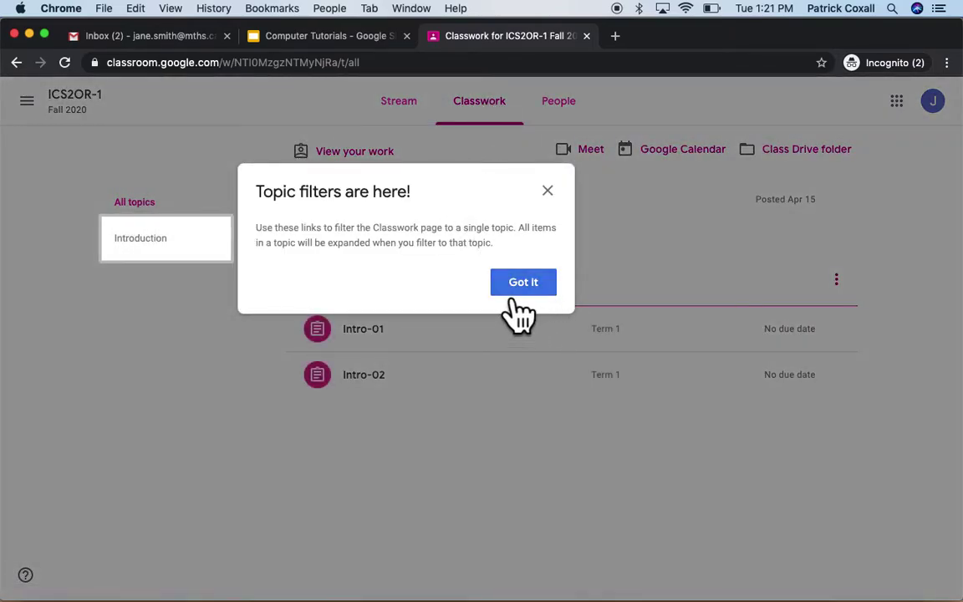
pyautogui.click(565, 204)
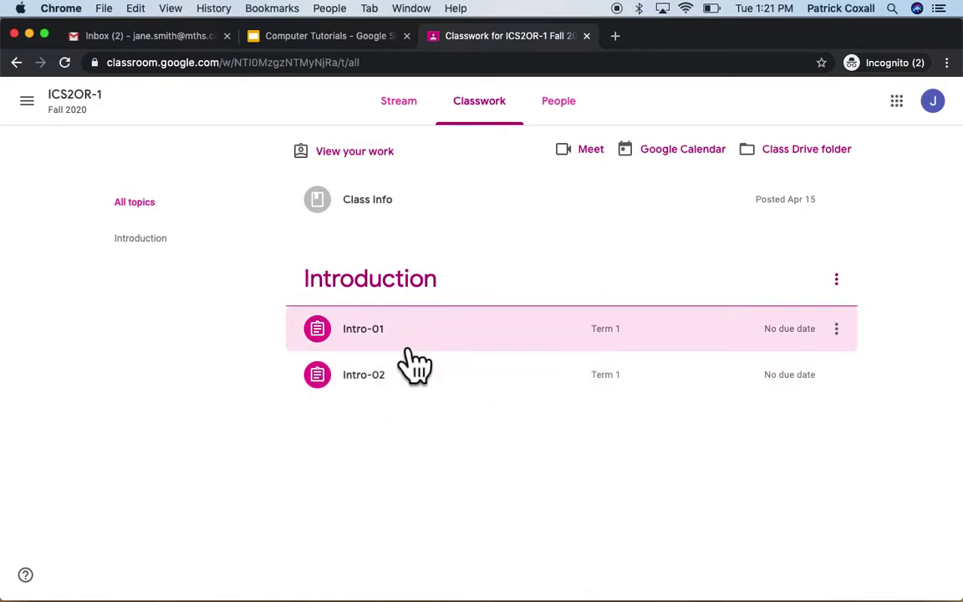
pyautogui.click(420, 344)
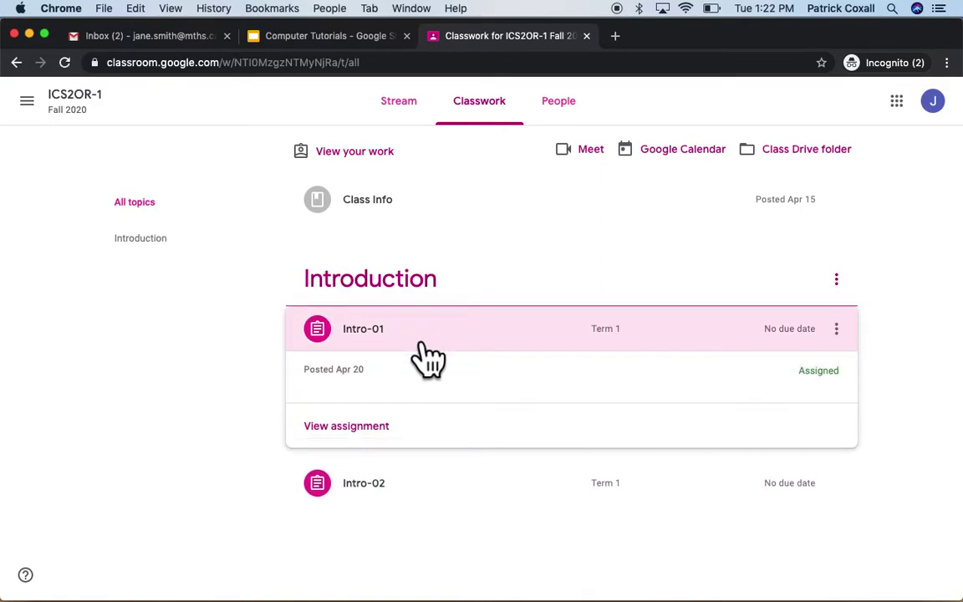
# Open the Intro-01 assignment page and dismiss the turn-in reminder tip.
pyautogui.click(386, 447)
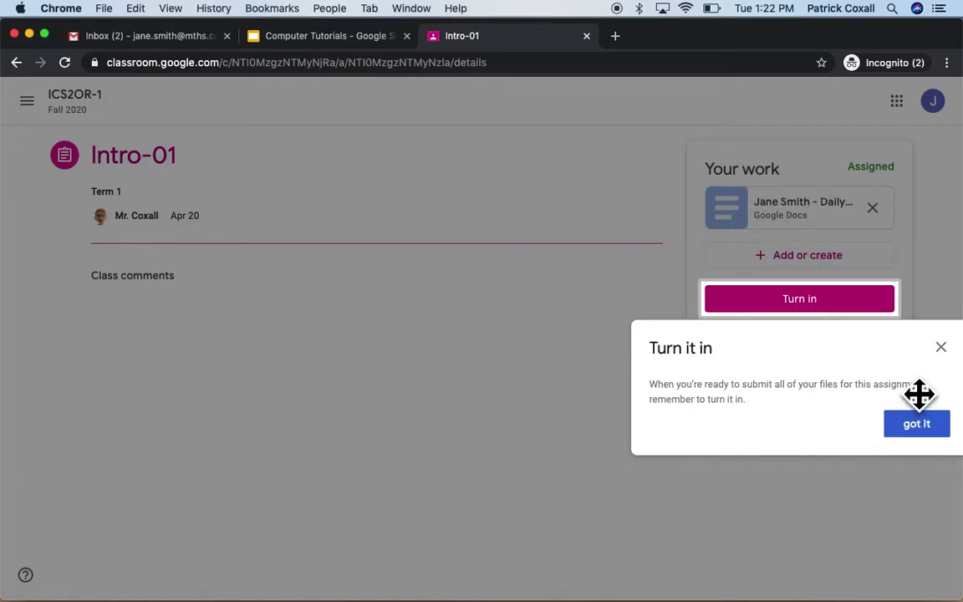
pyautogui.click(945, 351)
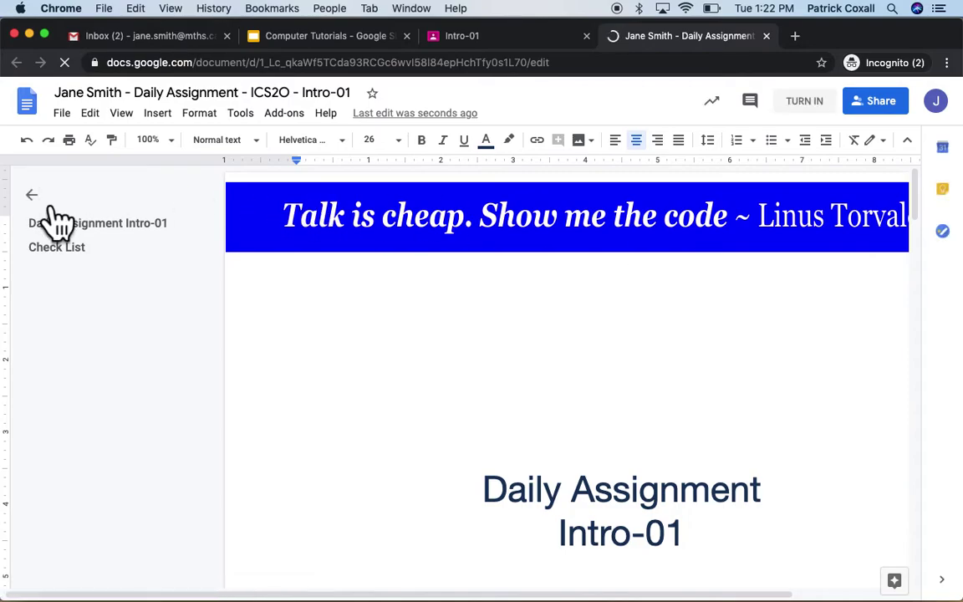
# Hide the outline and scroll past the cover and Check List to the empty Screenshots placeholders.
pyautogui.click(32, 195)
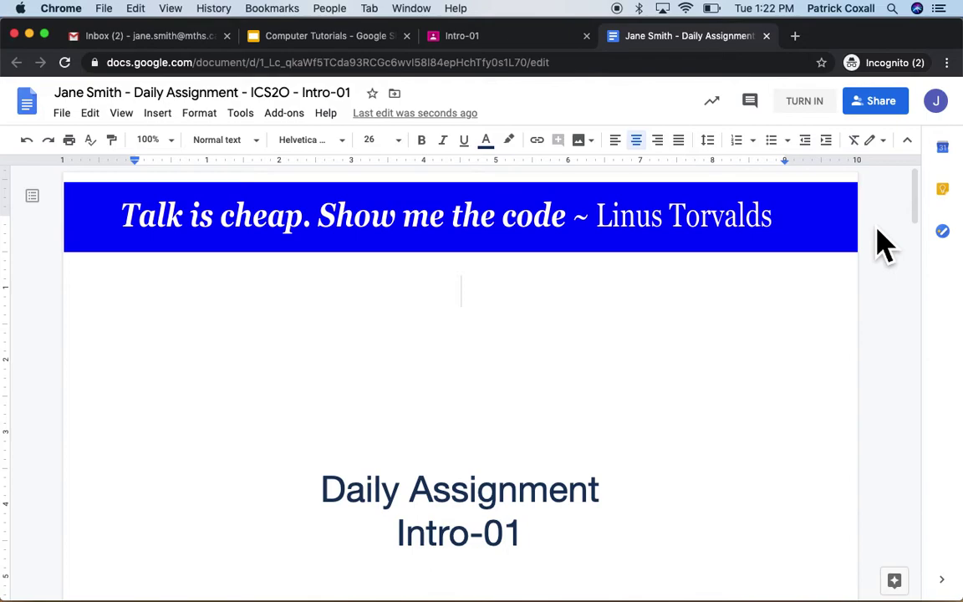
pyautogui.scroll(-2, 882, 244)
pyautogui.scroll(-1, 882, 246)
pyautogui.scroll(-2, 881, 246)
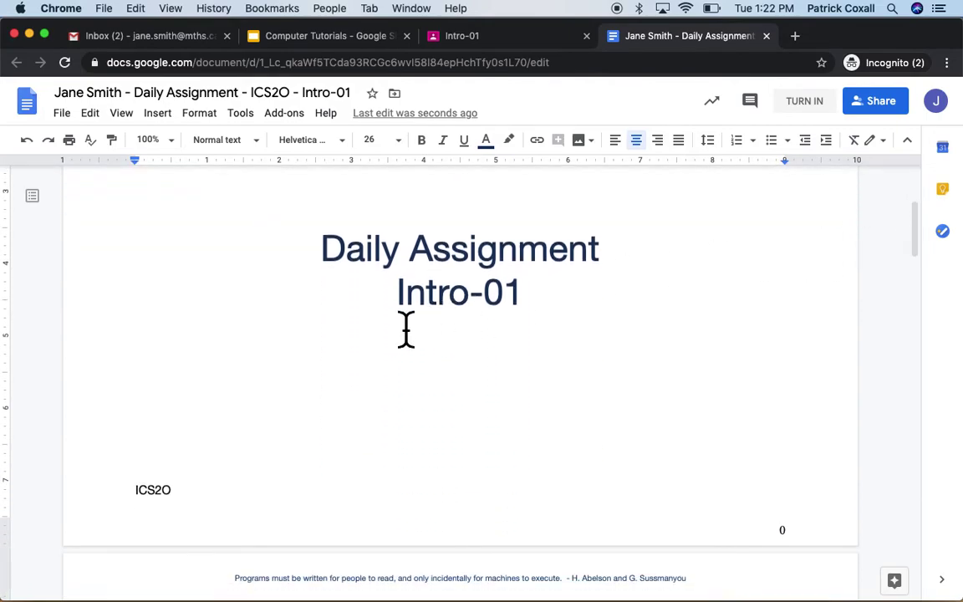
pyautogui.scroll(-1, 719, 315)
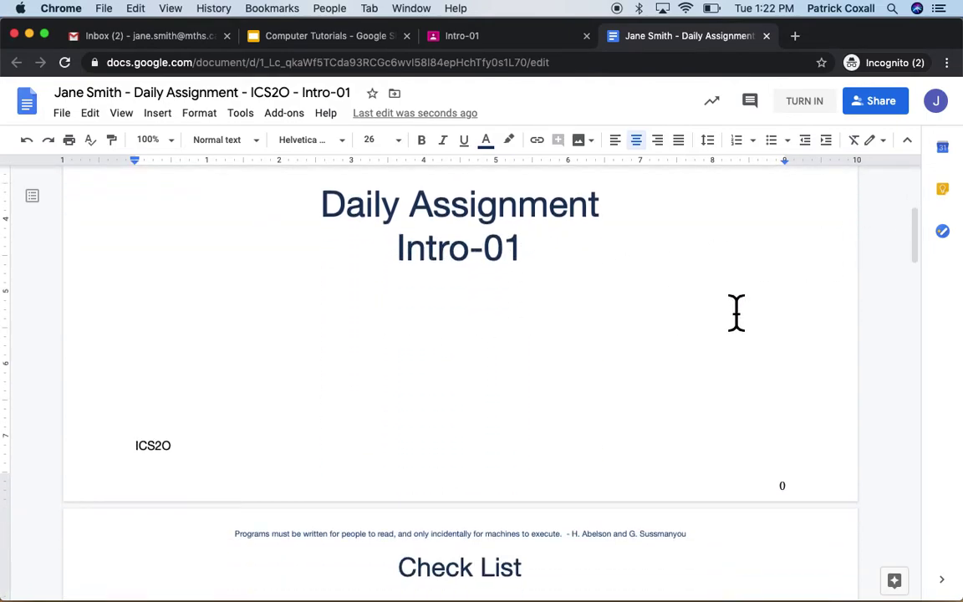
pyautogui.scroll(-5, 734, 313)
pyautogui.scroll(-1, 735, 313)
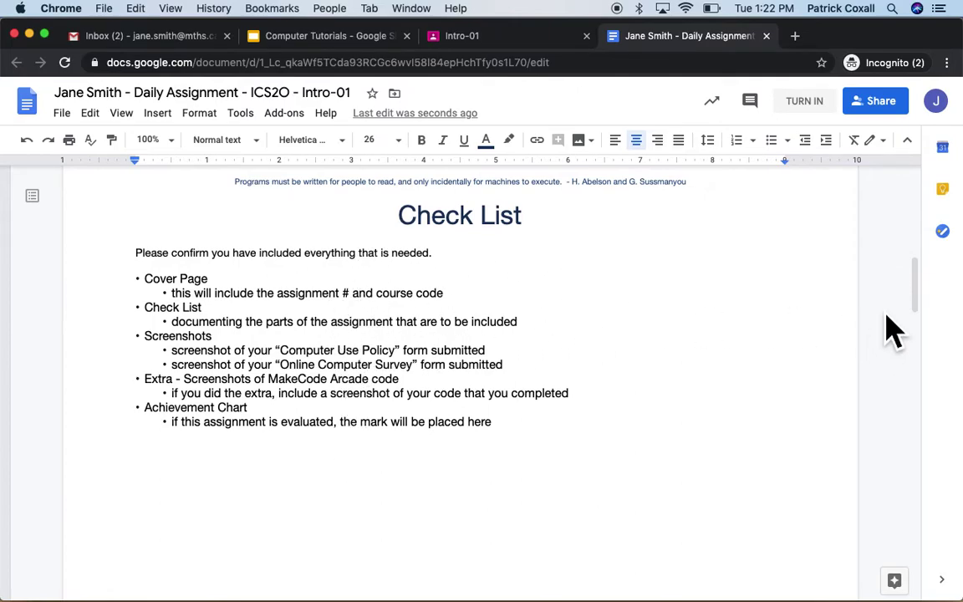
pyautogui.scroll(-3, 893, 330)
pyautogui.scroll(-1, 893, 330)
pyautogui.scroll(-4, 892, 330)
pyautogui.scroll(-3, 893, 330)
pyautogui.scroll(1, 893, 330)
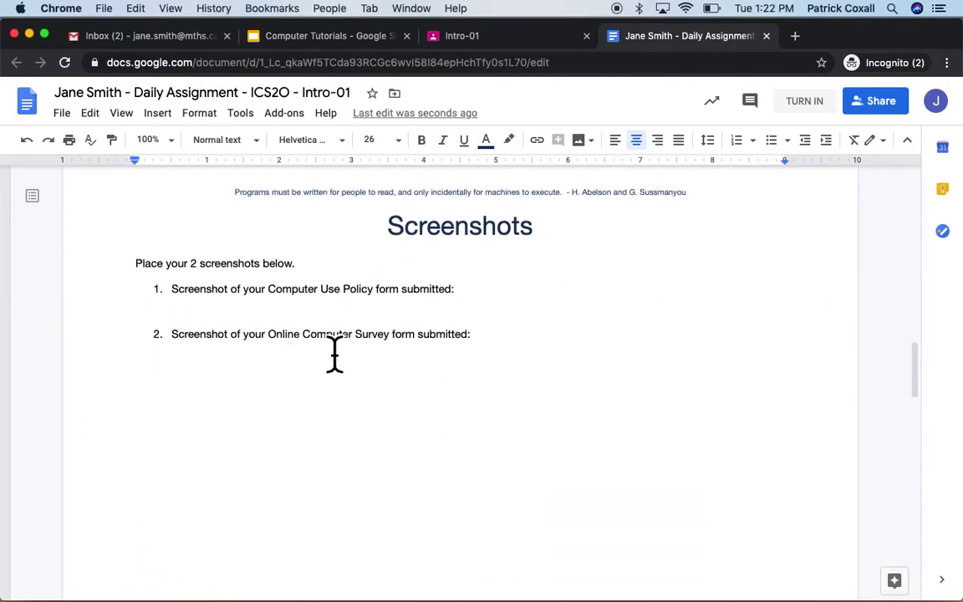
# Insert a blank line under the Computer Use Policy screenshot prompt, checking the Edit menu without pasting.
pyautogui.click(485, 301)
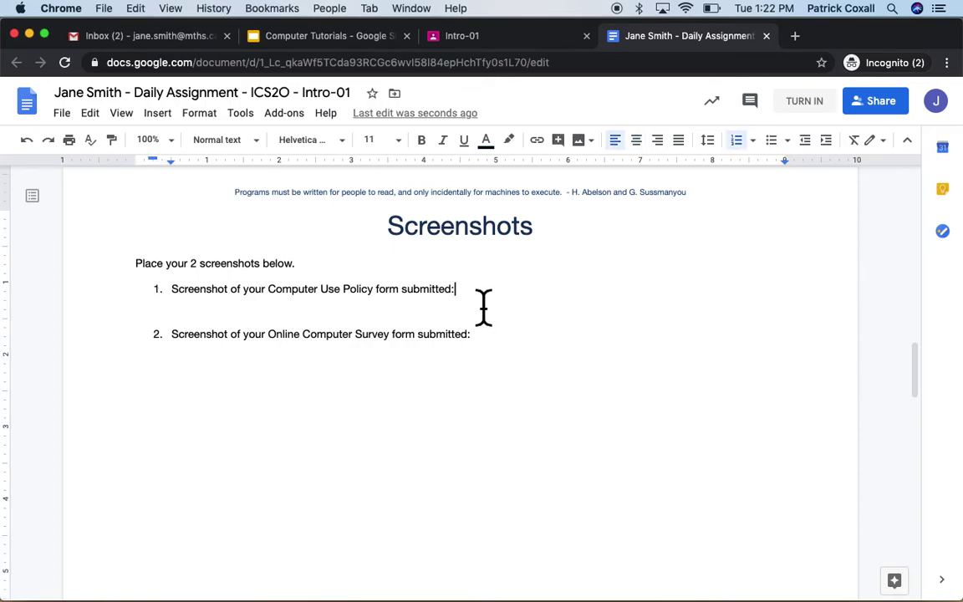
pyautogui.press('Return')
pyautogui.press('Return')
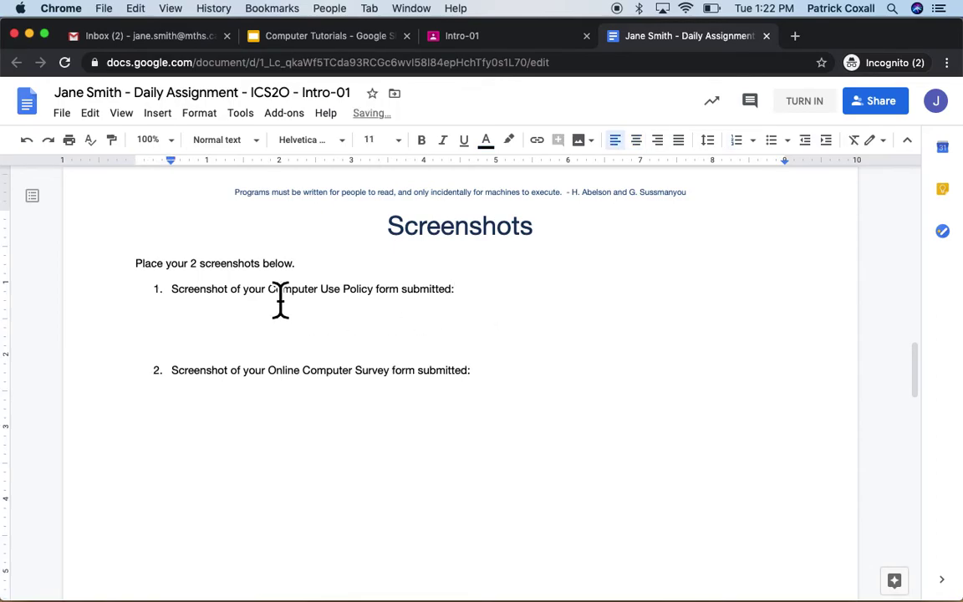
pyautogui.click(91, 114)
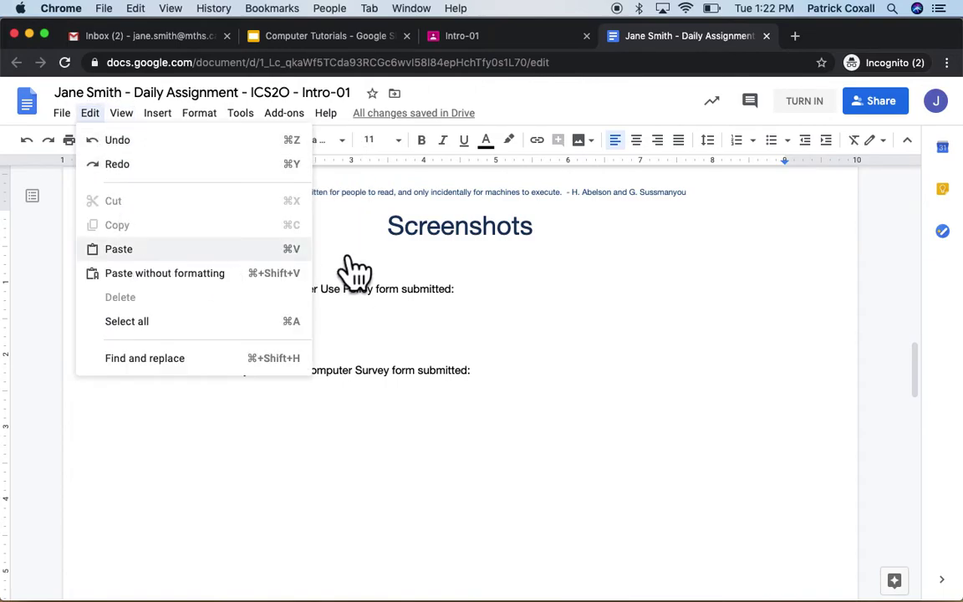
pyautogui.click(466, 323)
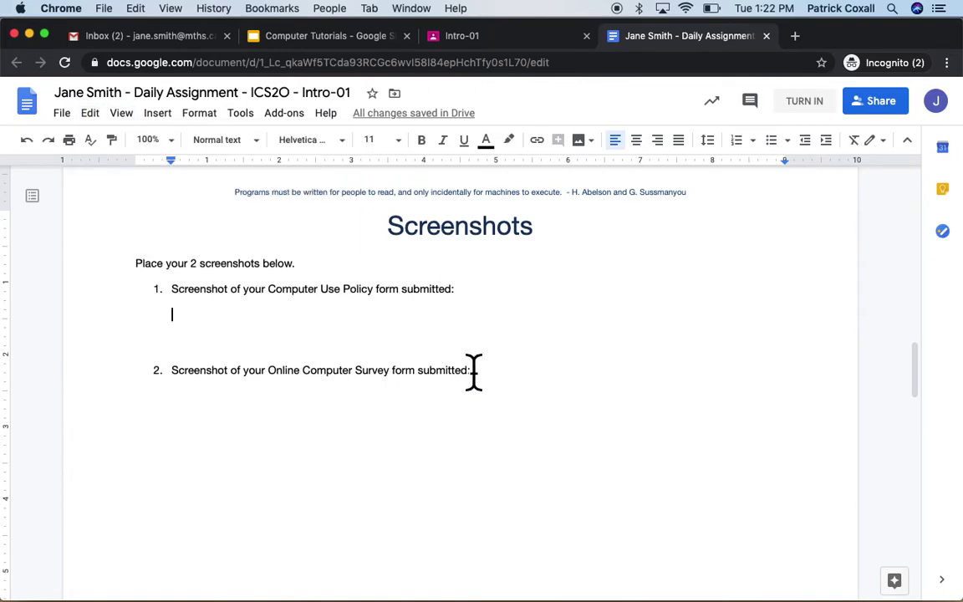
# Review the document through the MakeCode Arcade extra and Achievement Chart, dismiss the grammar notice, and return to the cover.
pyautogui.scroll(-2, 602, 370)
pyautogui.scroll(-5, 602, 368)
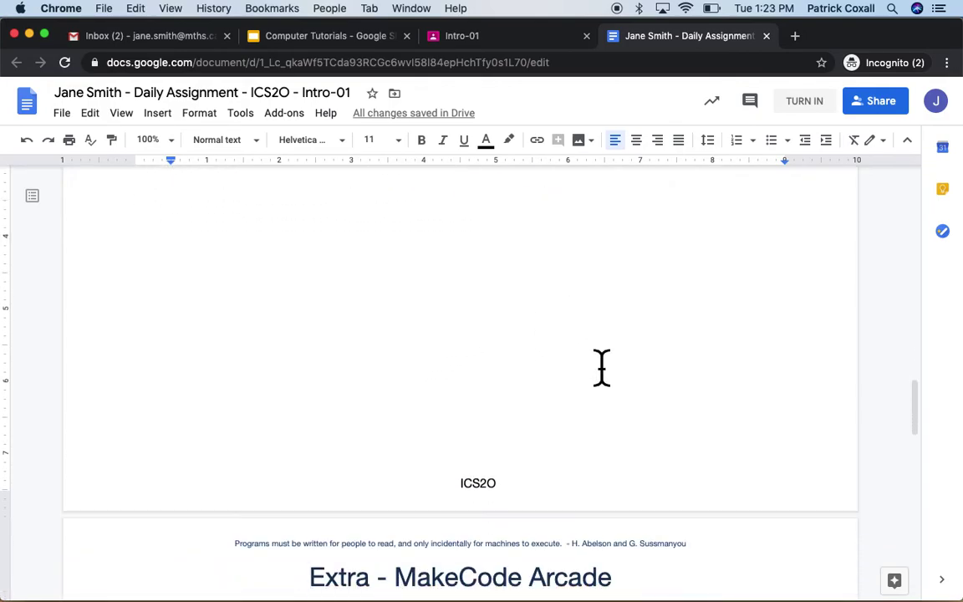
pyautogui.scroll(-3, 602, 368)
pyautogui.scroll(-2, 602, 368)
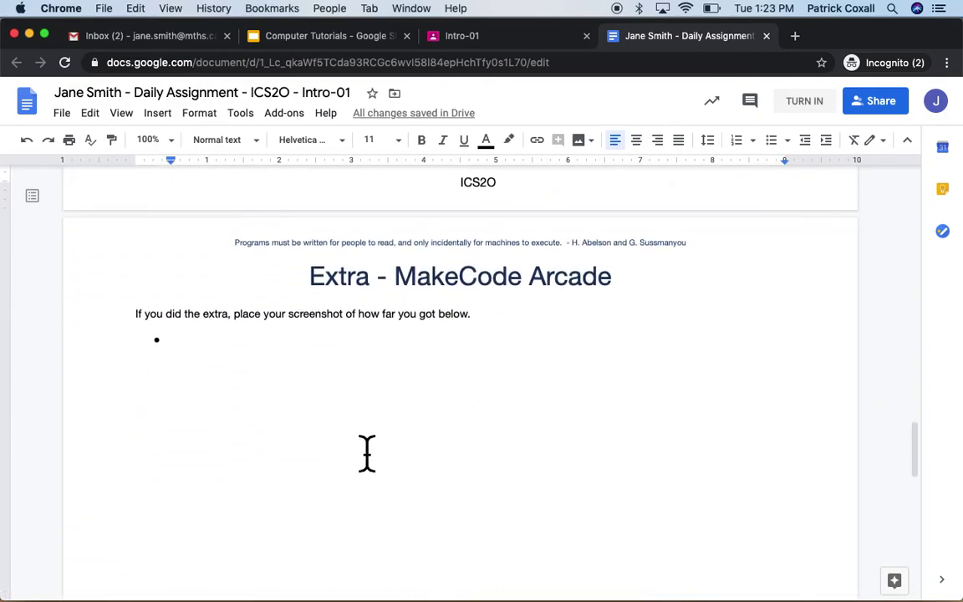
pyautogui.scroll(-2, 712, 400)
pyautogui.scroll(-10, 712, 400)
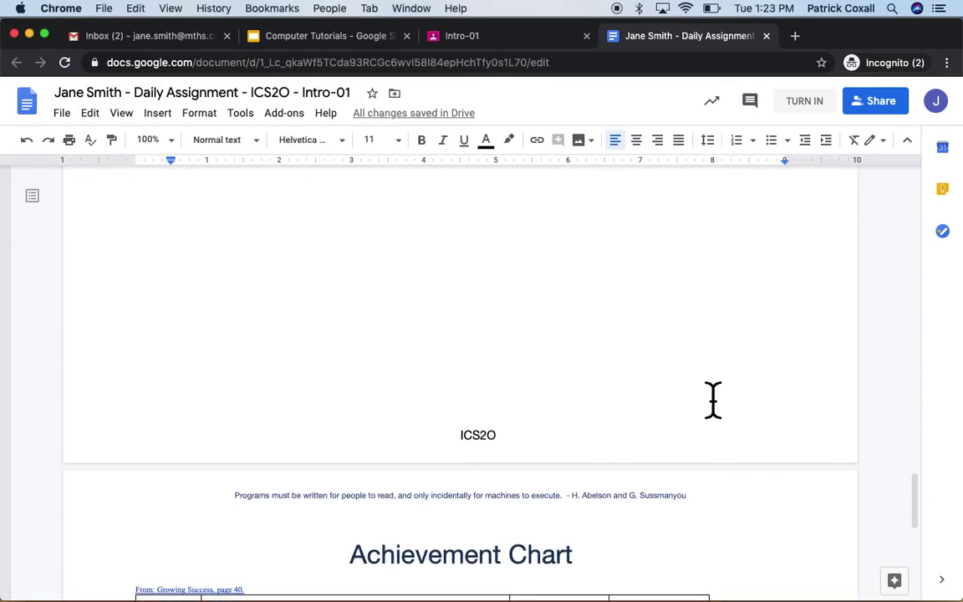
pyautogui.scroll(-3, 712, 400)
pyautogui.scroll(-3, 712, 400)
pyautogui.scroll(-1, 712, 401)
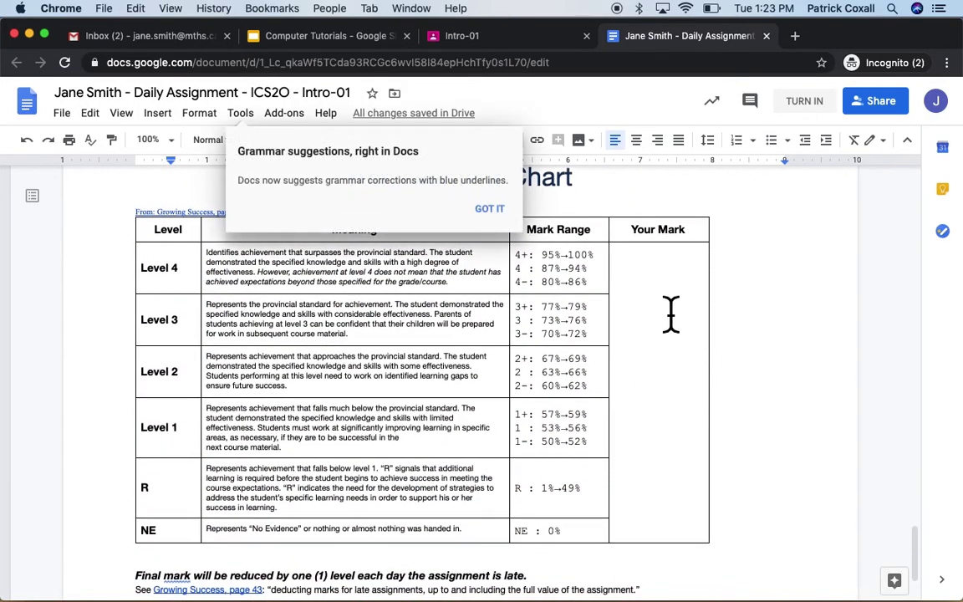
pyautogui.click(492, 211)
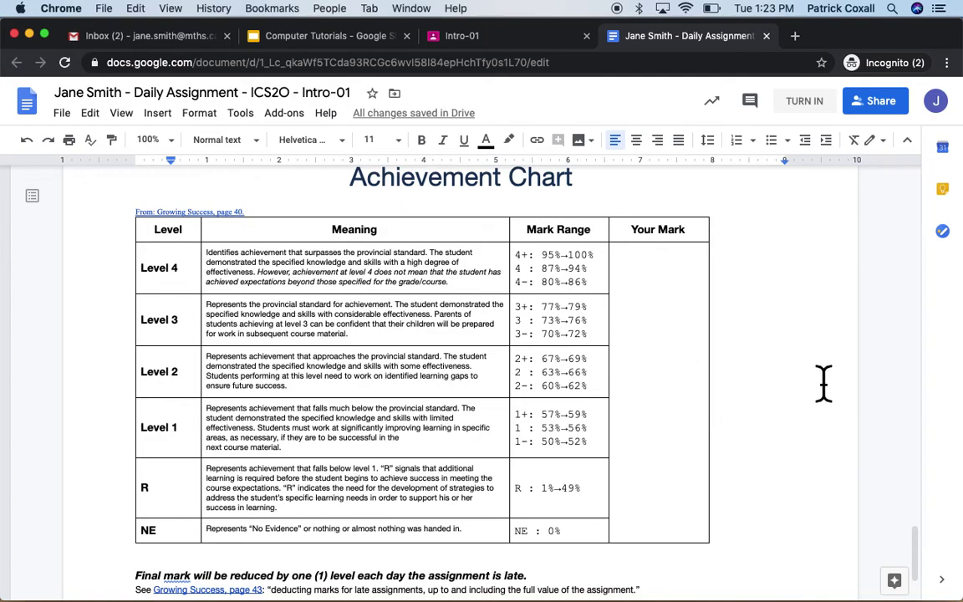
pyautogui.scroll(-1, 829, 369)
pyautogui.scroll(5, 829, 370)
pyautogui.scroll(10, 829, 369)
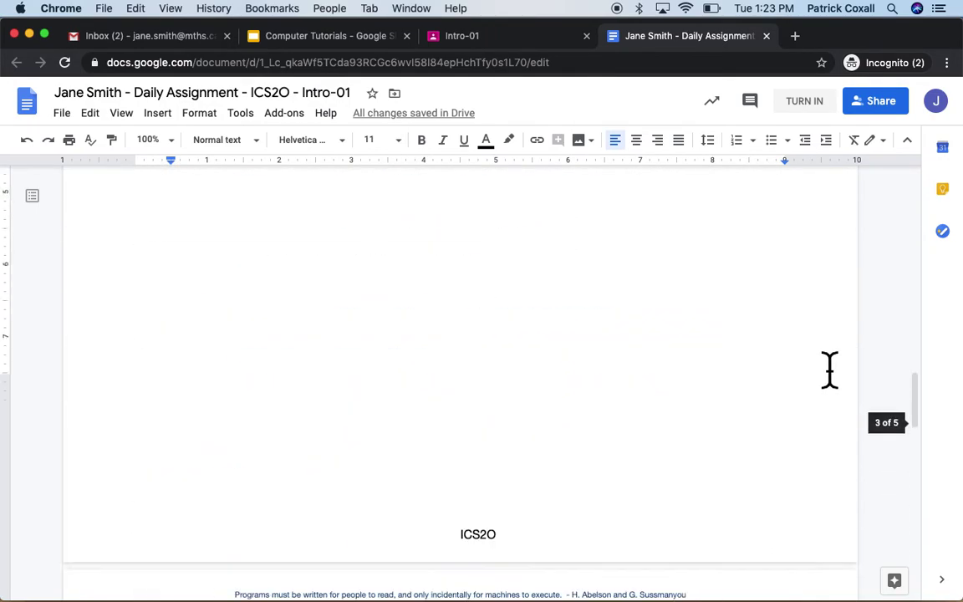
pyautogui.scroll(15, 829, 369)
pyautogui.scroll(10, 829, 370)
pyautogui.scroll(3, 829, 369)
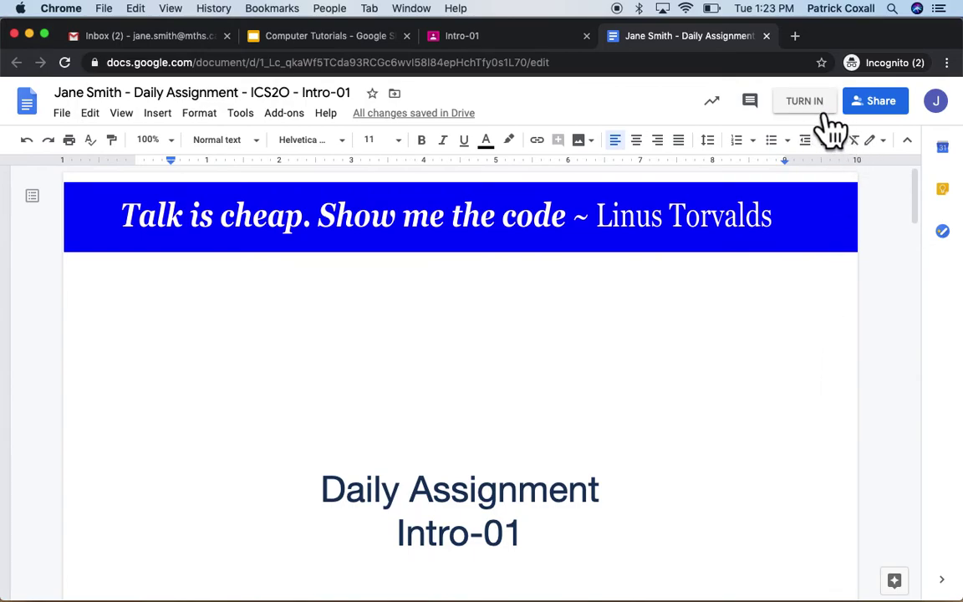
# Turn in Intro-01 with the Daily Assignment document, dismissing the private comments tip first.
pyautogui.click(822, 107)
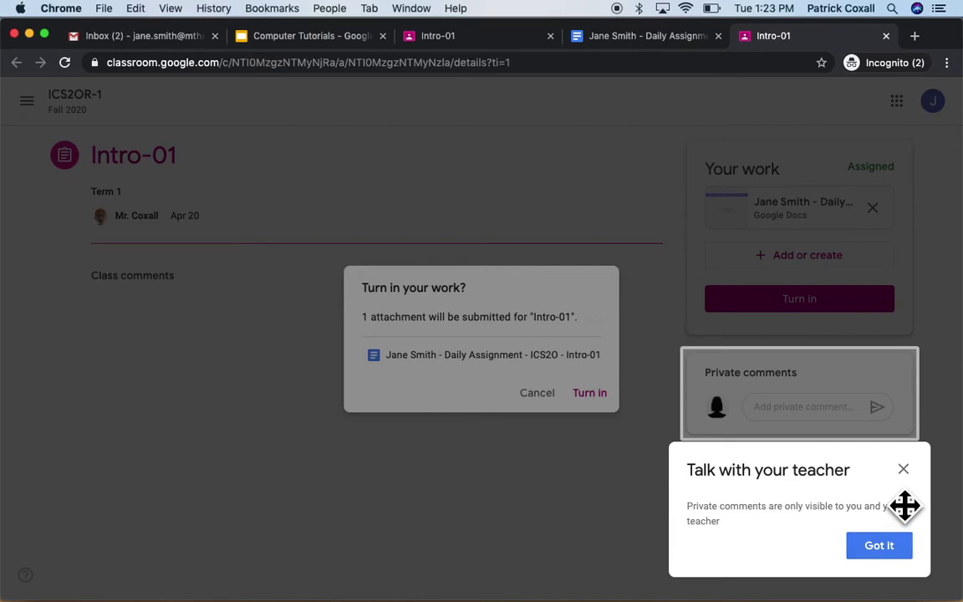
pyautogui.click(905, 470)
pyautogui.click(607, 404)
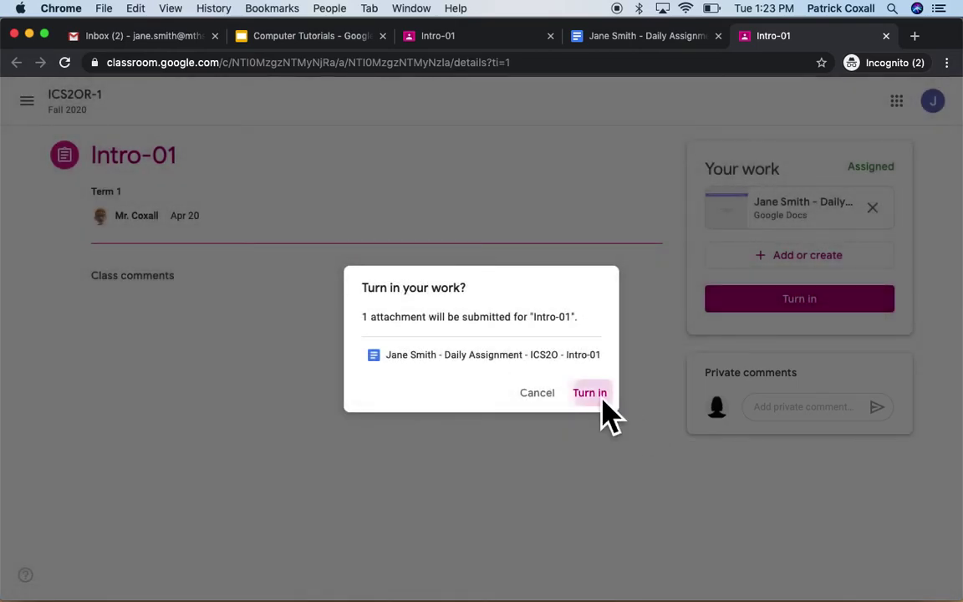